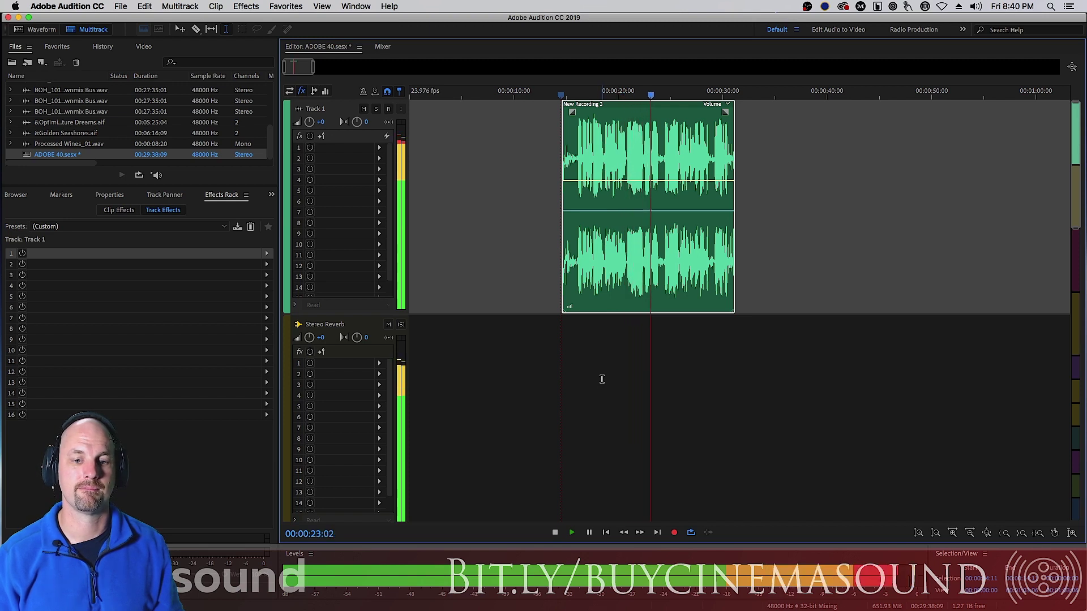
# Step: Stop the multitrack playback, open the Track 1 clip in the waveform editor and play its opening seconds
pyautogui.press('space')
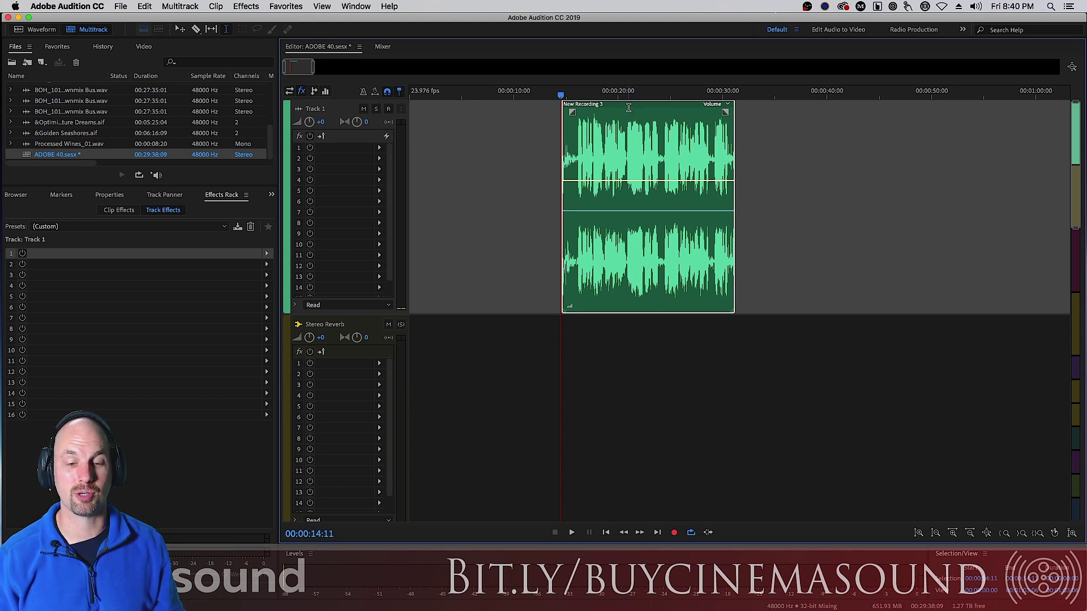
pyautogui.doubleClick(634, 110)
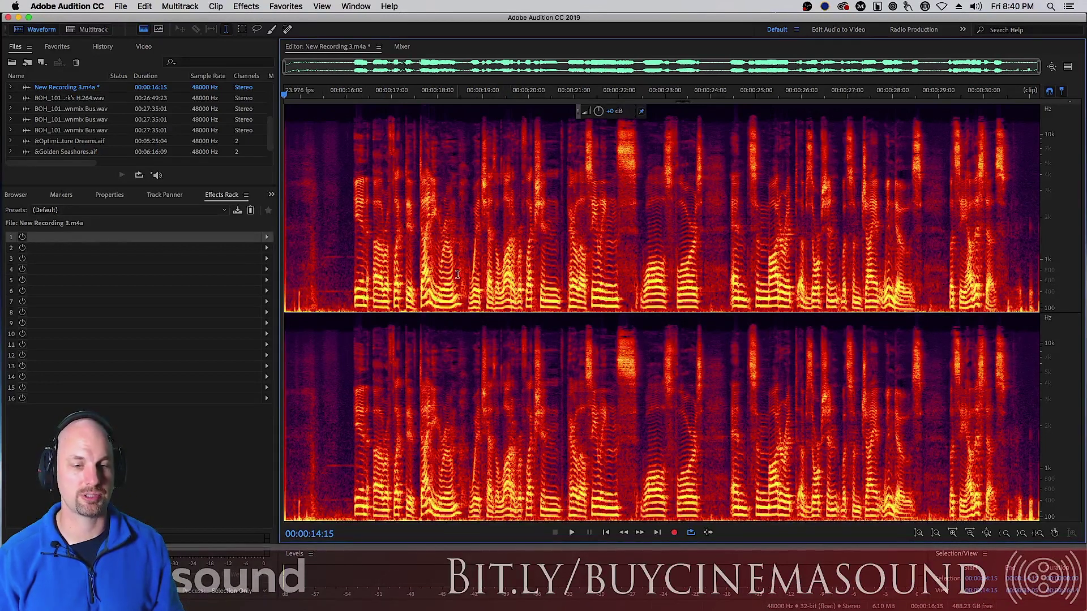
pyautogui.press('space')
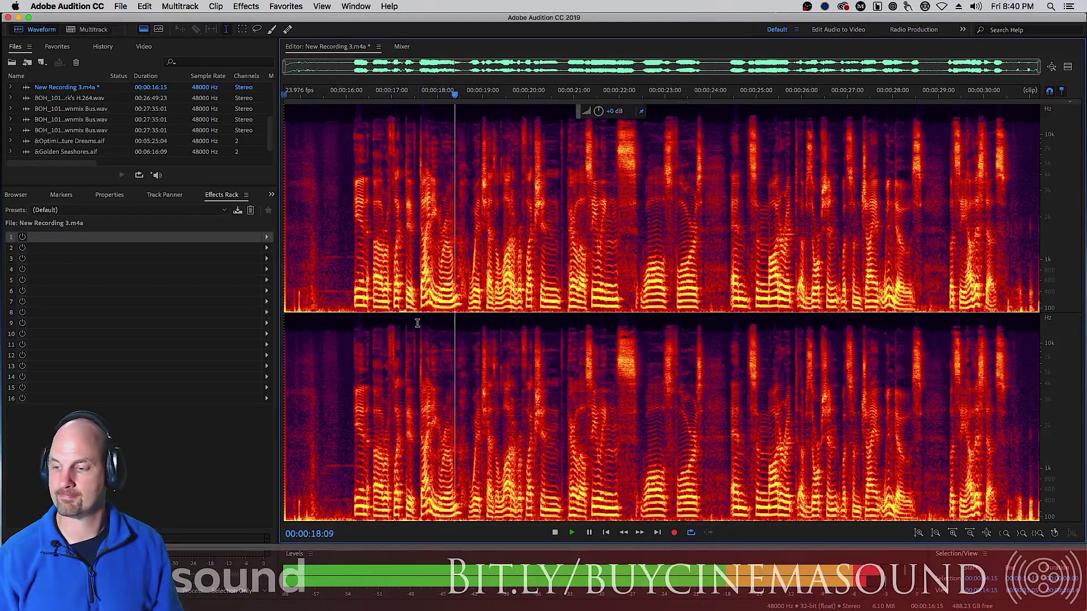
pyautogui.press('space')
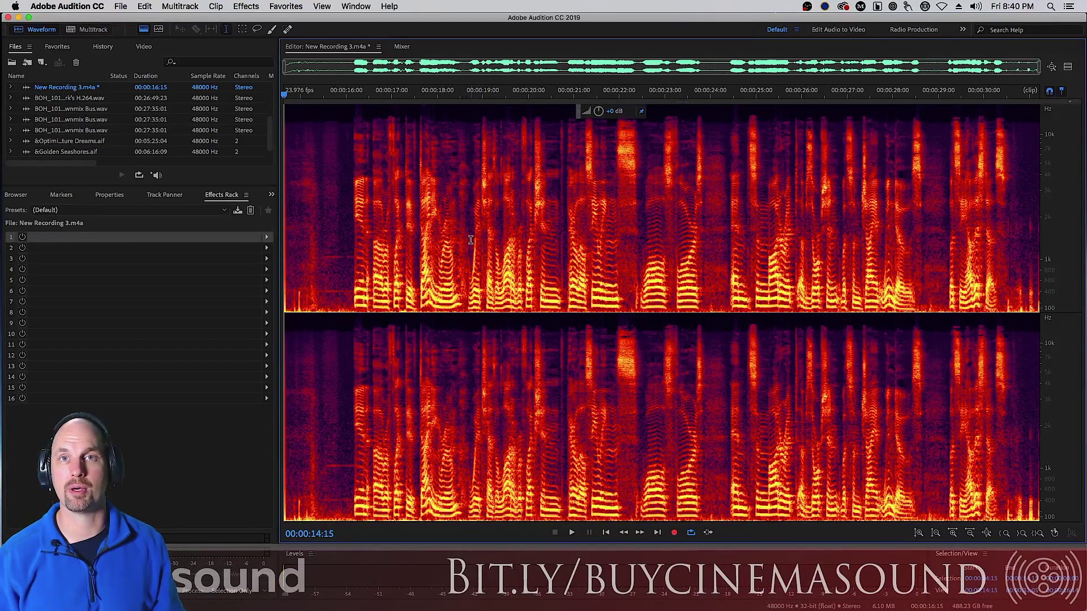
# Step: Open the Sound Remover process for the recording and place its dialog clear of the quiet passage at the start
pyautogui.click(246, 7)
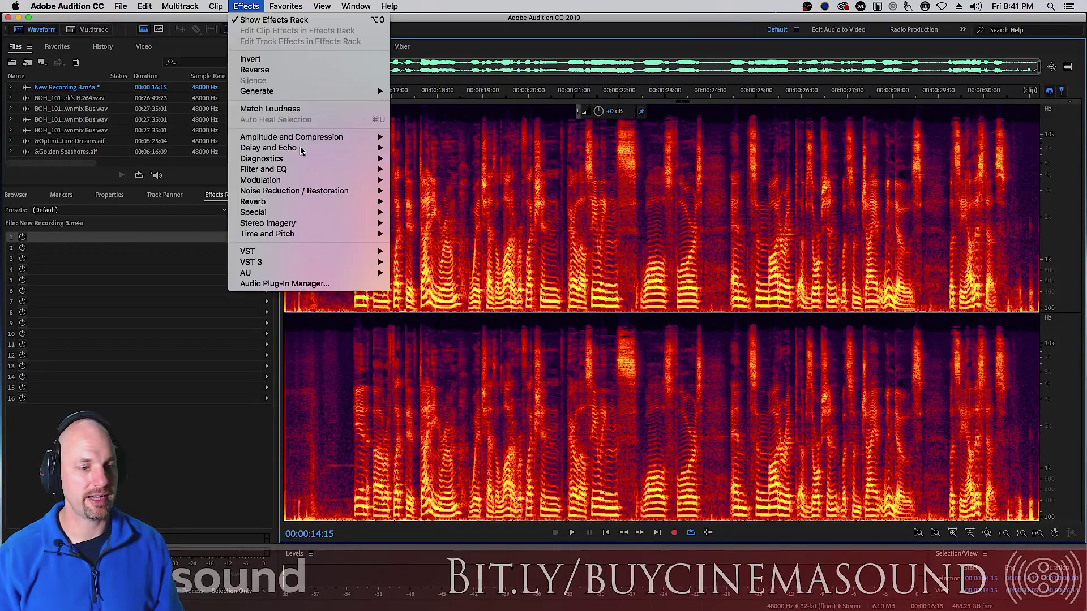
pyautogui.moveTo(317, 191)
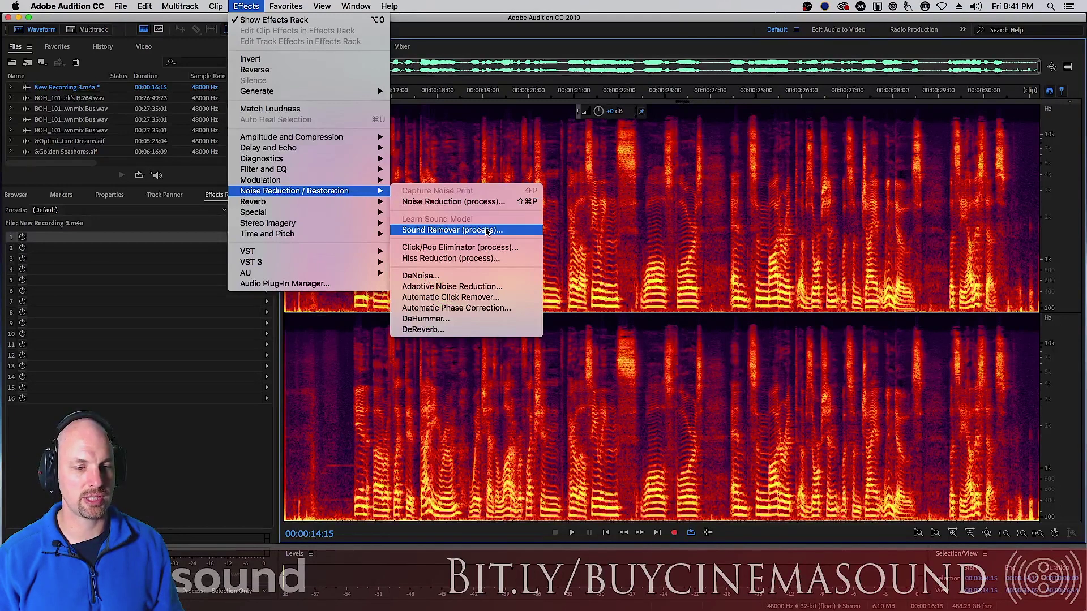
pyautogui.click(480, 230)
pyautogui.moveTo(412, 185); pyautogui.dragTo(276, 76)
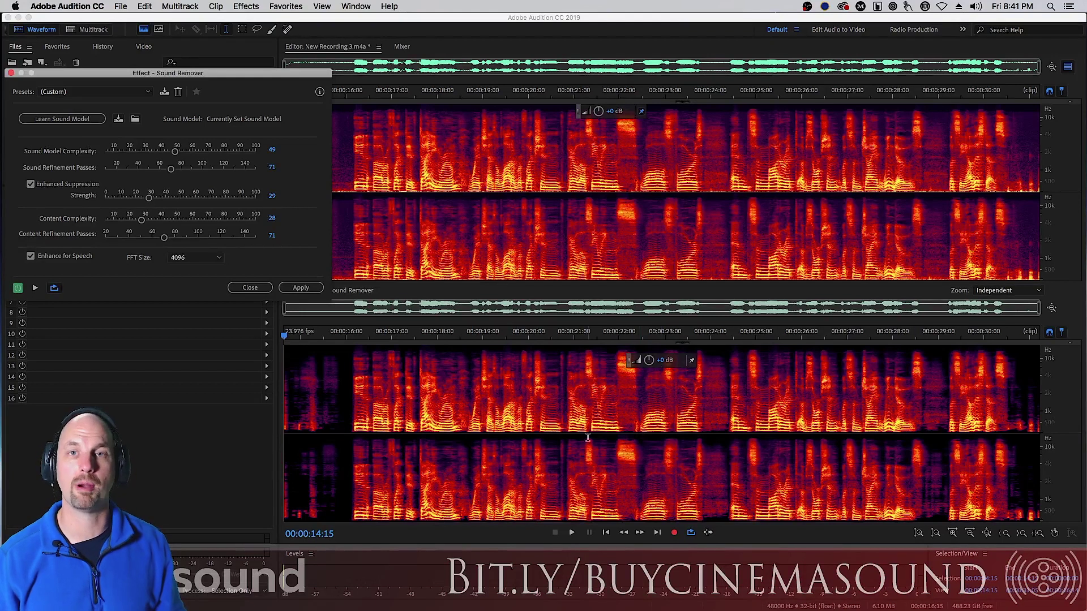
pyautogui.moveTo(167, 73); pyautogui.dragTo(638, 222)
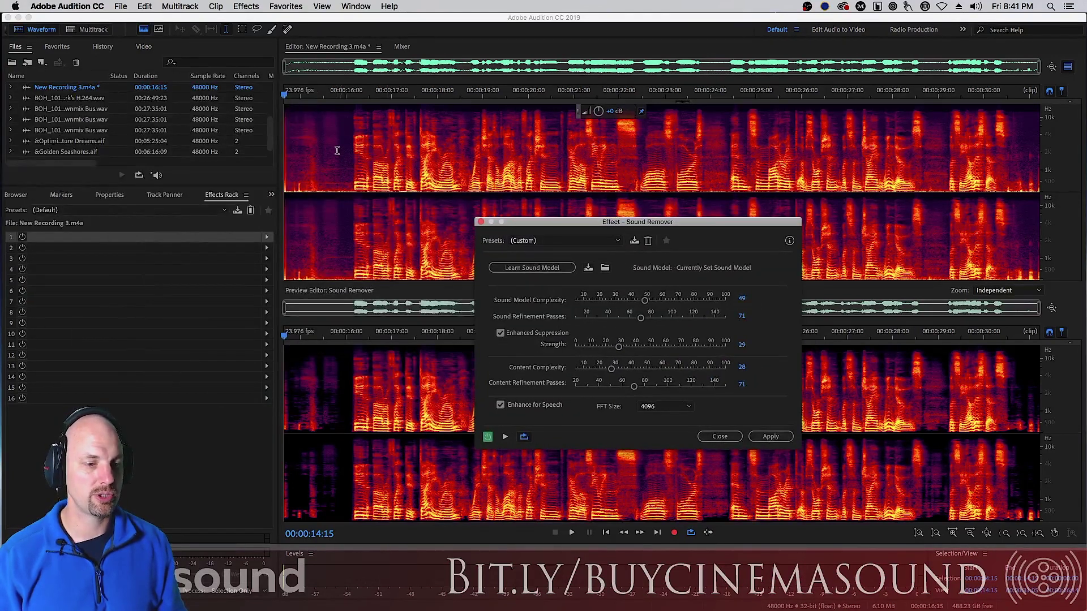
# Step: Select the short stretch of room noise just before the speech begins, listen to it and learn it as the sound model
pyautogui.moveTo(337, 147); pyautogui.dragTo(351, 147)
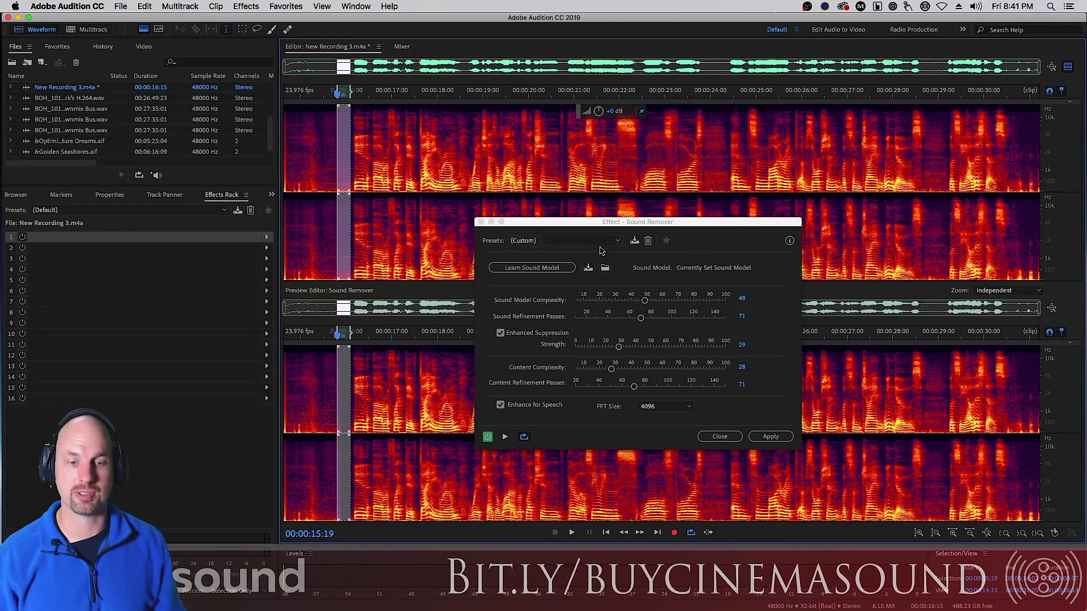
pyautogui.press('space')
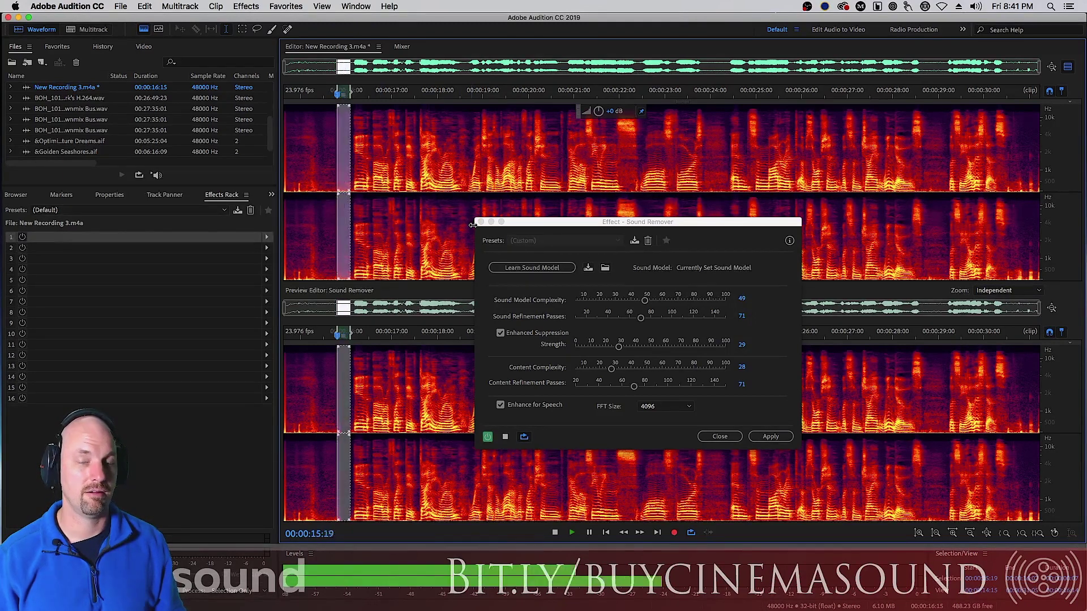
pyautogui.press('space')
pyautogui.click(527, 269)
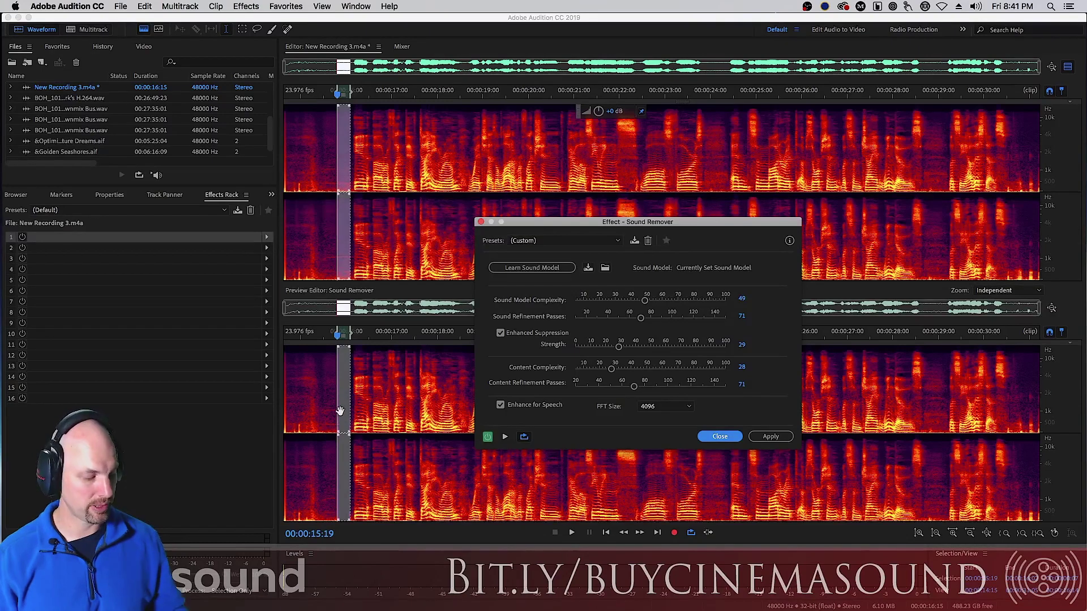
# Step: Select the entire recording and preview it with the Sound Remover effect active
pyautogui.press('super+a')
pyautogui.moveTo(566, 222); pyautogui.dragTo(144, 148)
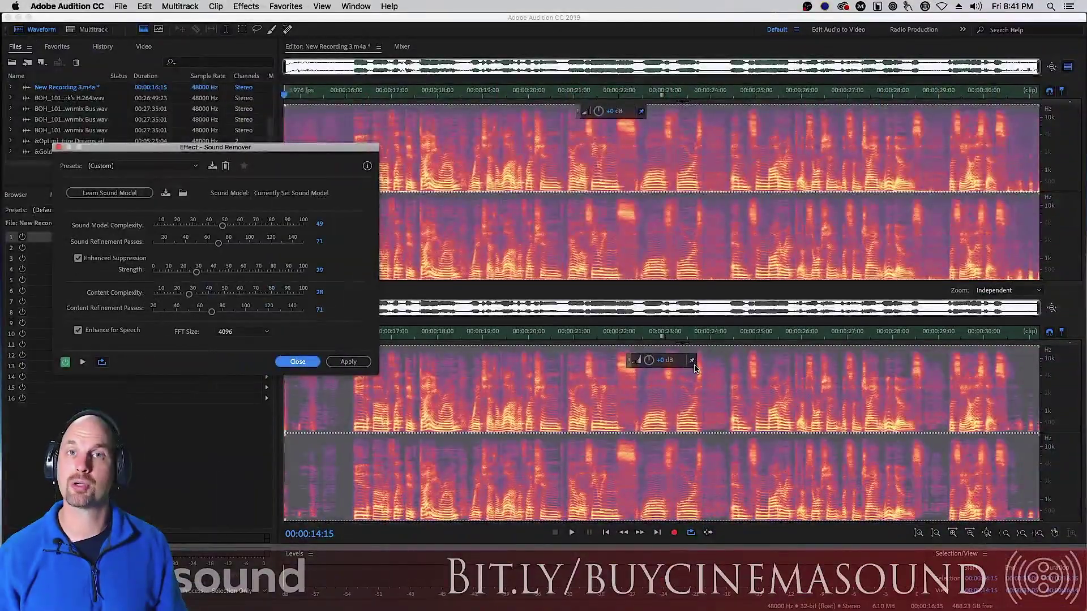
pyautogui.moveTo(289, 148); pyautogui.dragTo(837, 95)
pyautogui.press('space')
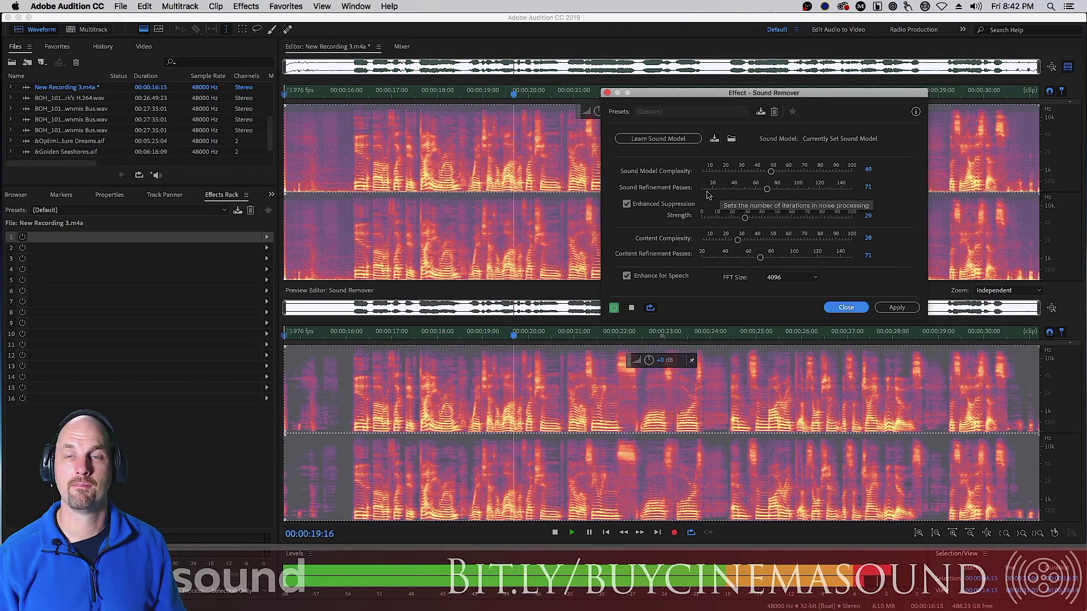
# Step: Compare the recording with Sound Remover bypassed and enabled by playing the opening phrase in each state
pyautogui.click(614, 308)
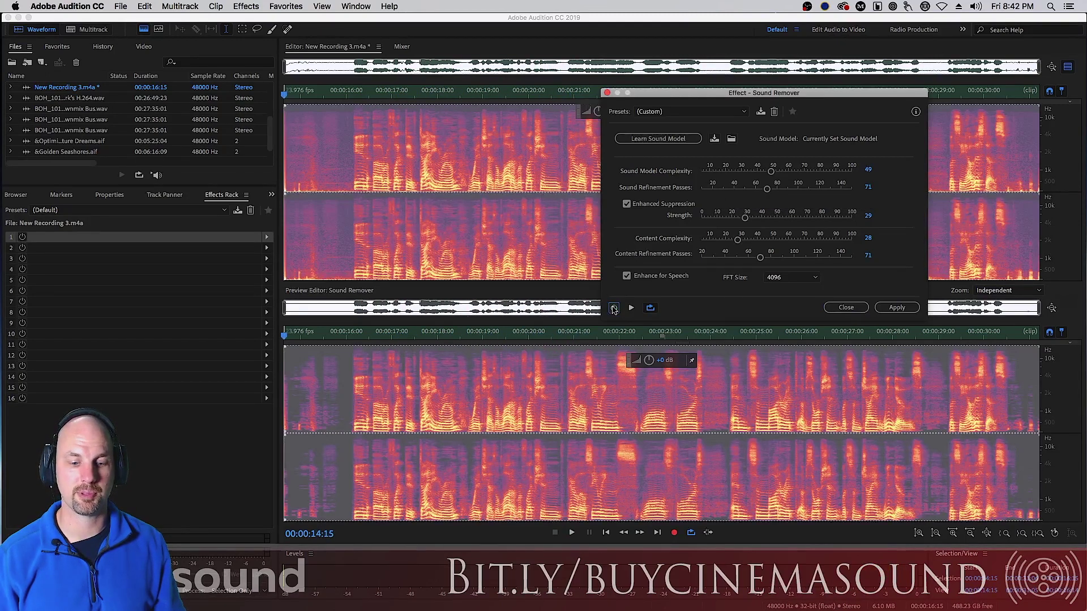
pyautogui.press('space')
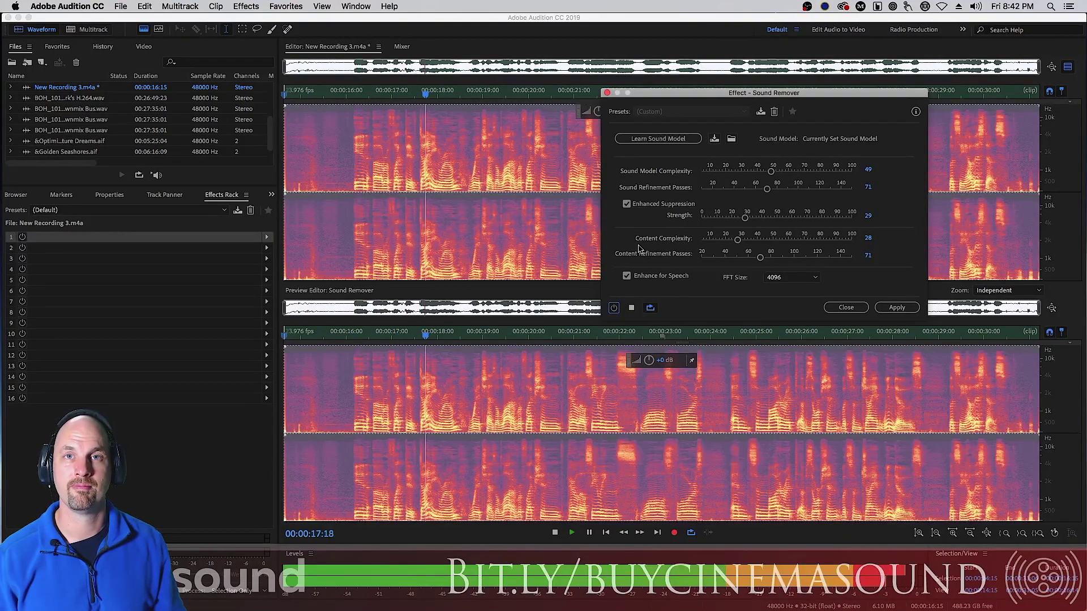
pyautogui.press('space')
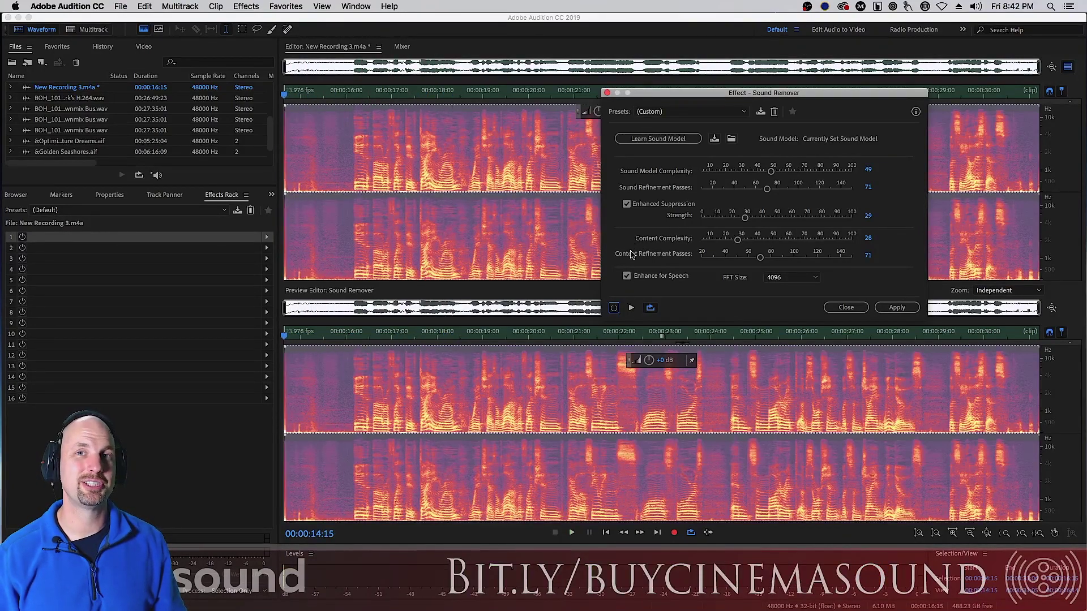
pyautogui.press('space')
pyautogui.press('space')
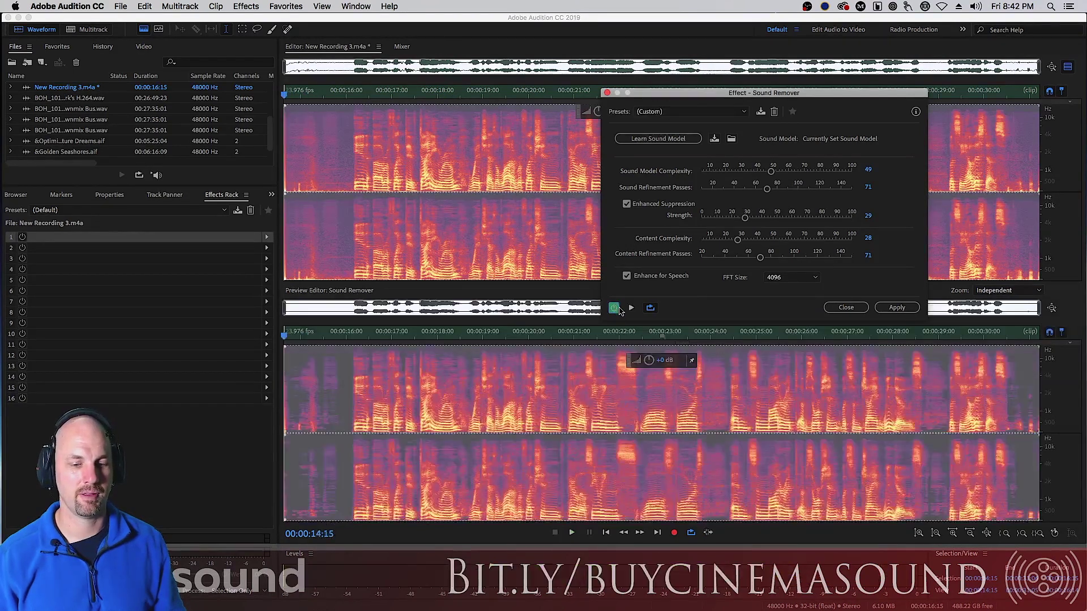
pyautogui.press('space')
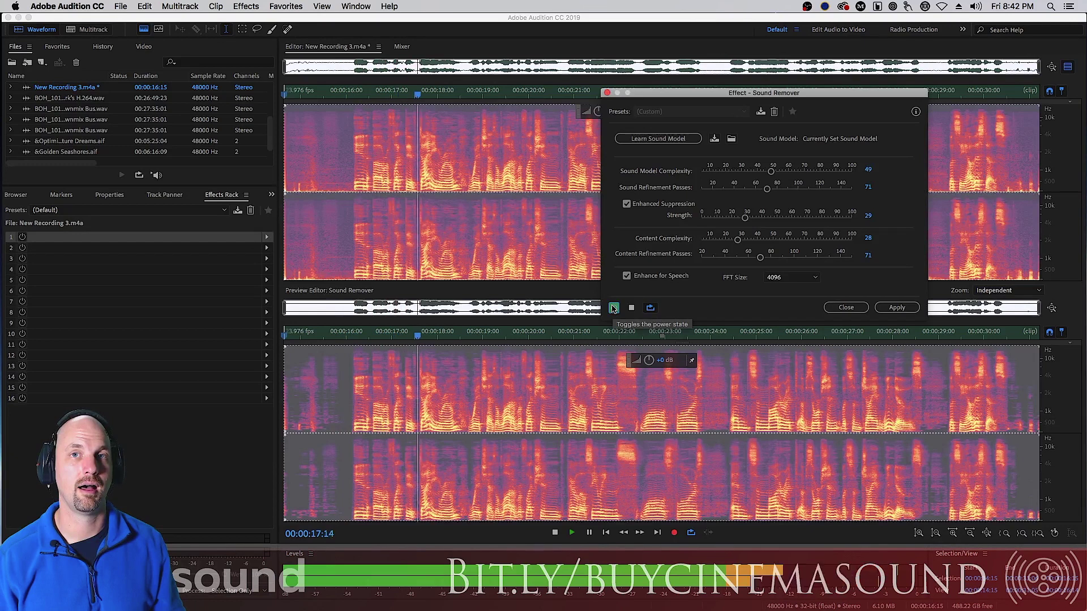
pyautogui.click(630, 306)
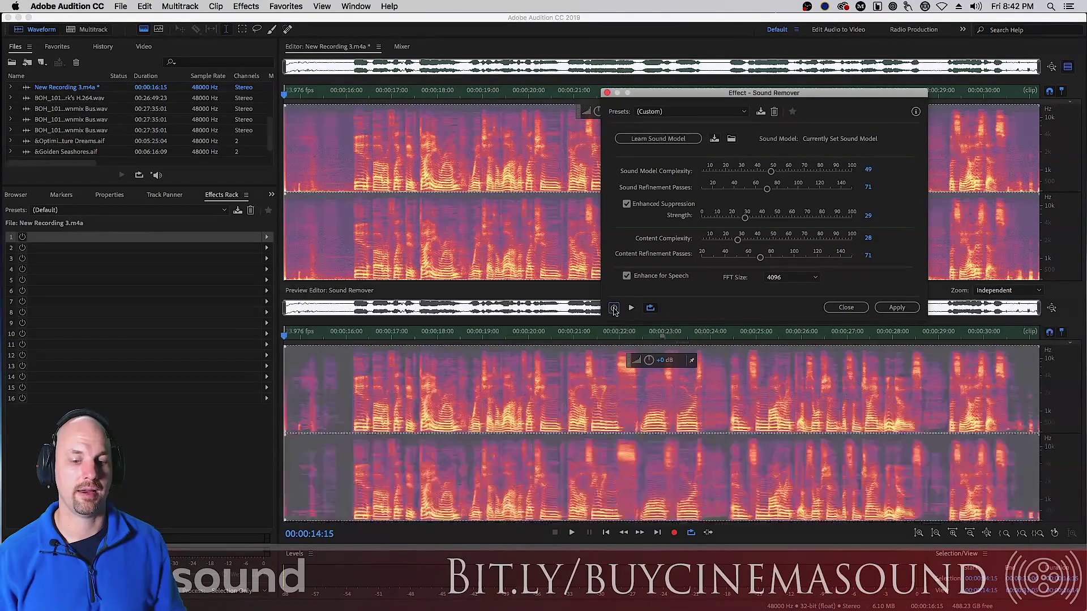
pyautogui.click(630, 307)
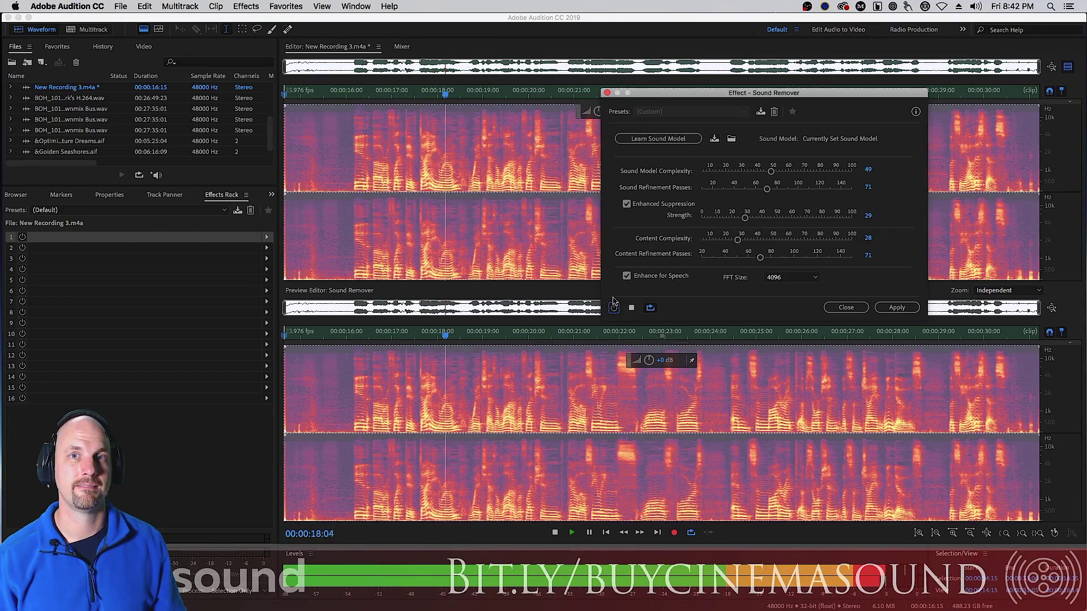
pyautogui.press('space')
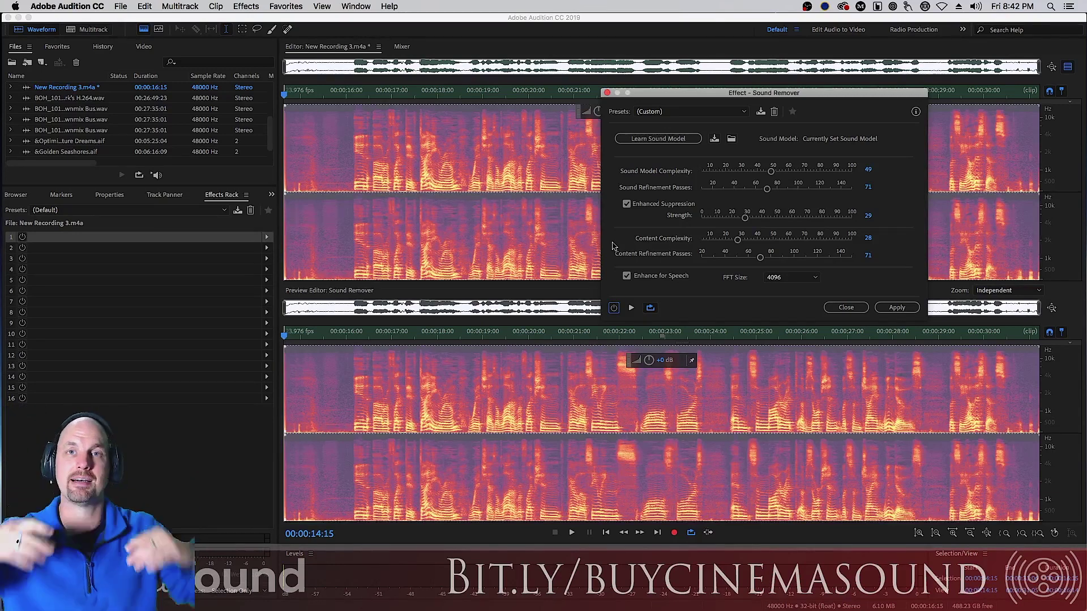
# Step: Turn Sound Remover back on and set Sound Model Complexity to 41, Sound Refinement Passes to 66 and Strength to 33
pyautogui.moveTo(811, 100); pyautogui.dragTo(317, 153)
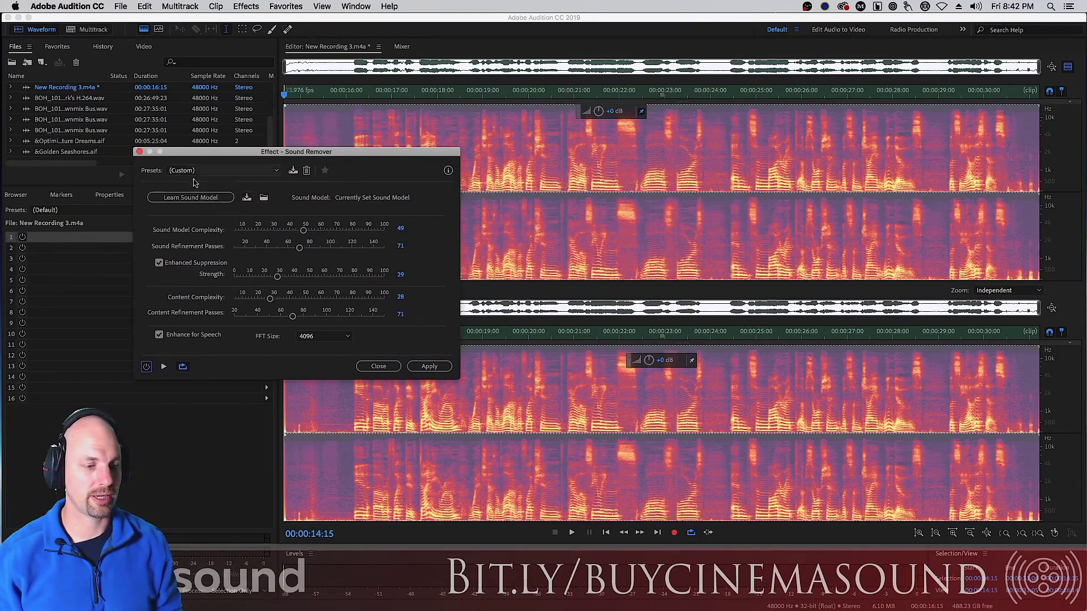
pyautogui.click(146, 367)
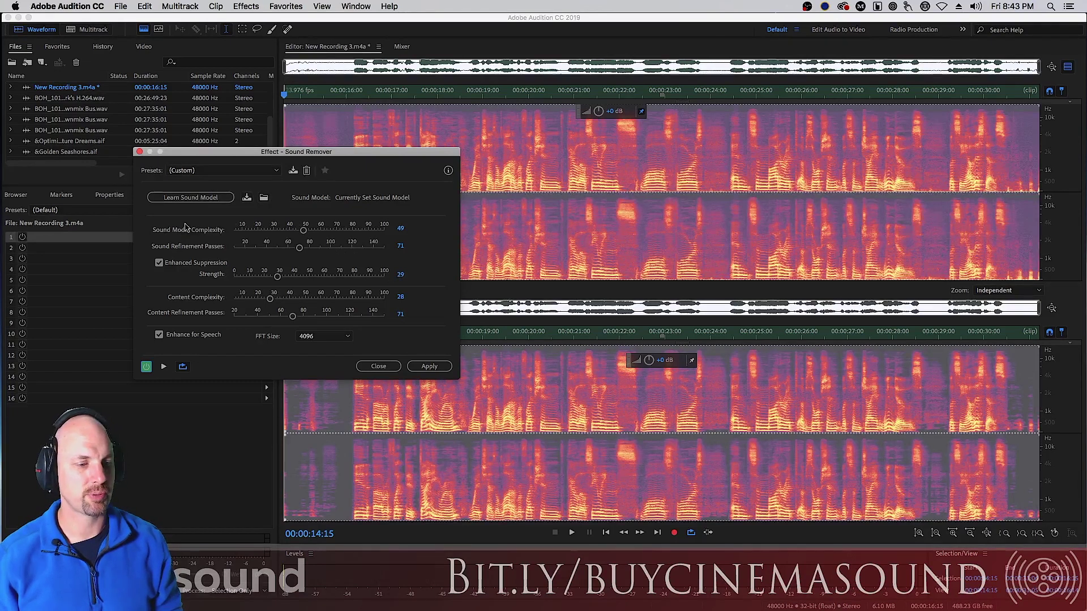
pyautogui.click(183, 200)
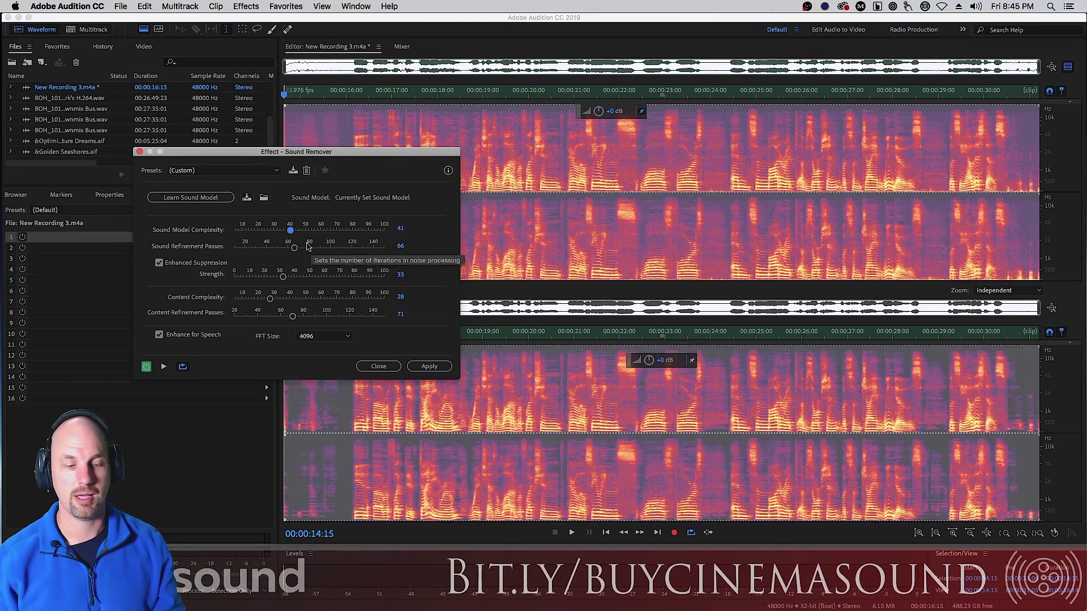
# Step: Turn off Enhanced Suppression and preview the recording without it
pyautogui.click(160, 264)
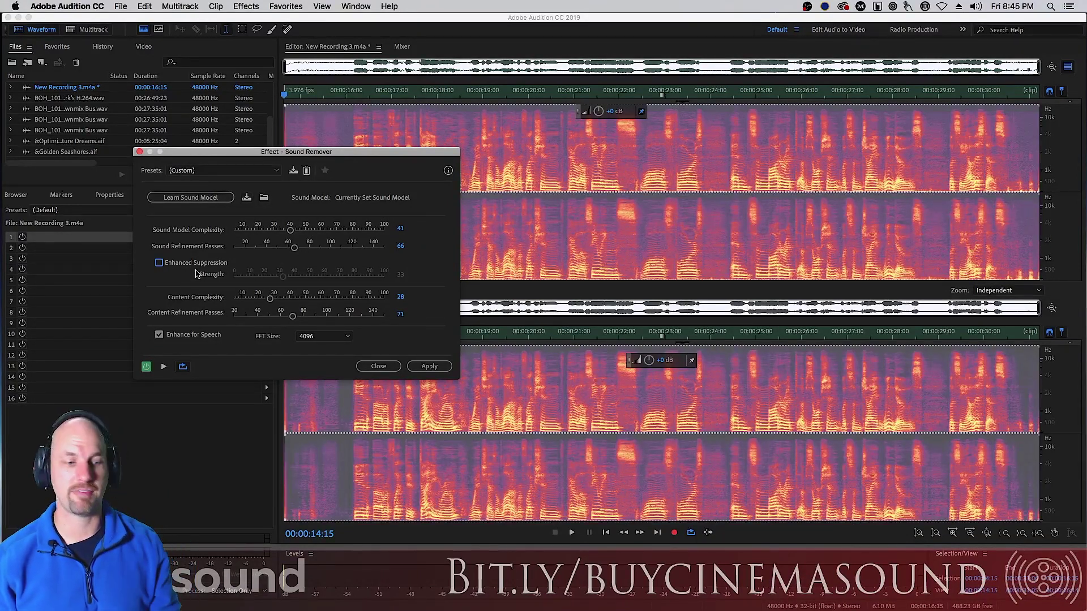
pyautogui.press('space')
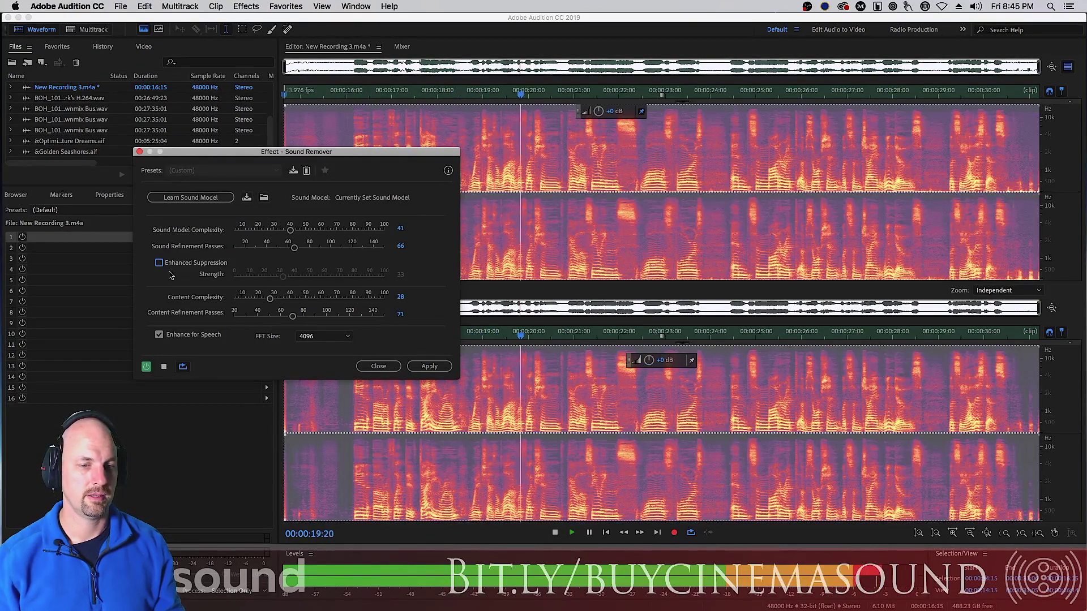
pyautogui.press('space')
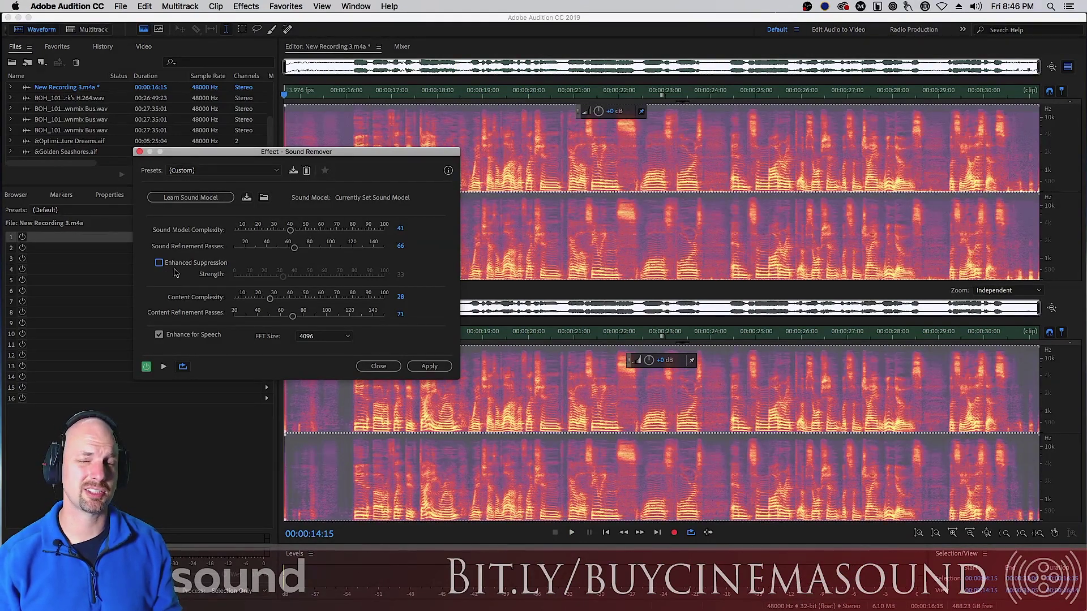
# Step: Turn Enhanced Suppression back on with Strength at 100 and preview the recording
pyautogui.click(159, 263)
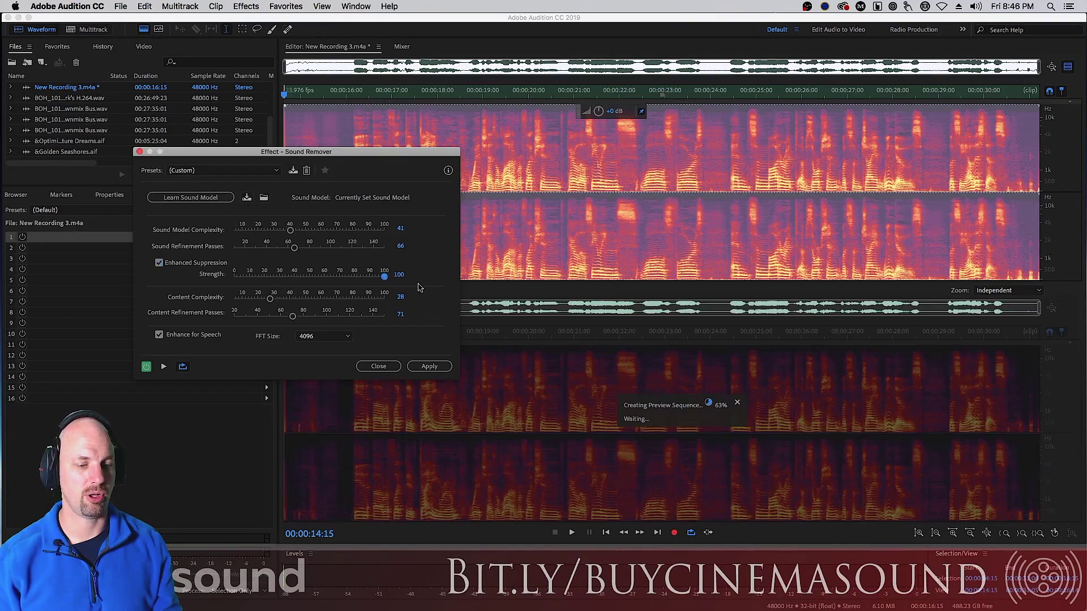
pyautogui.press('space')
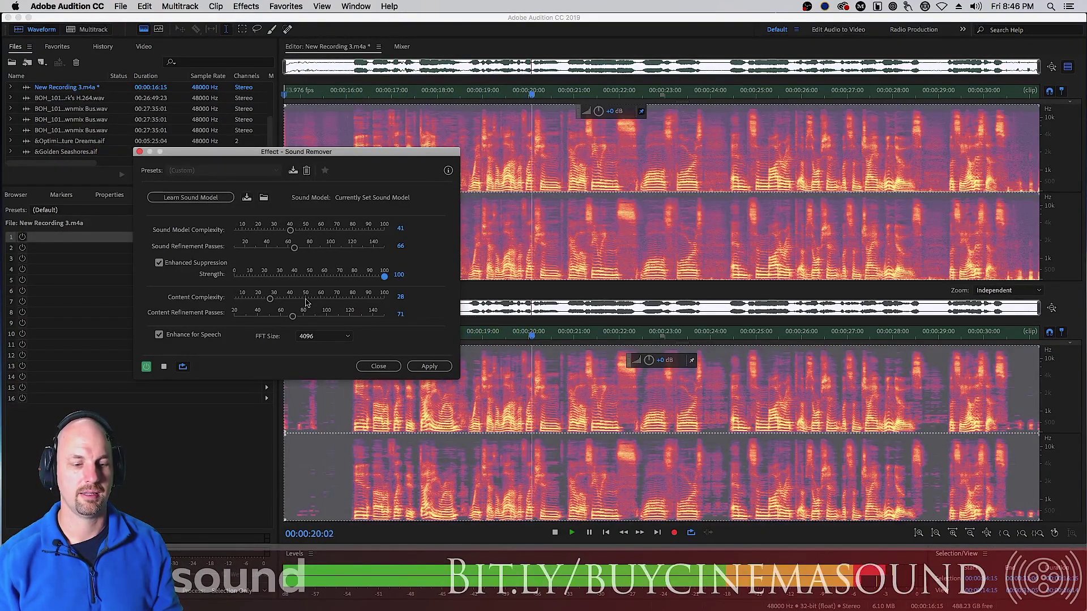
pyautogui.press('space')
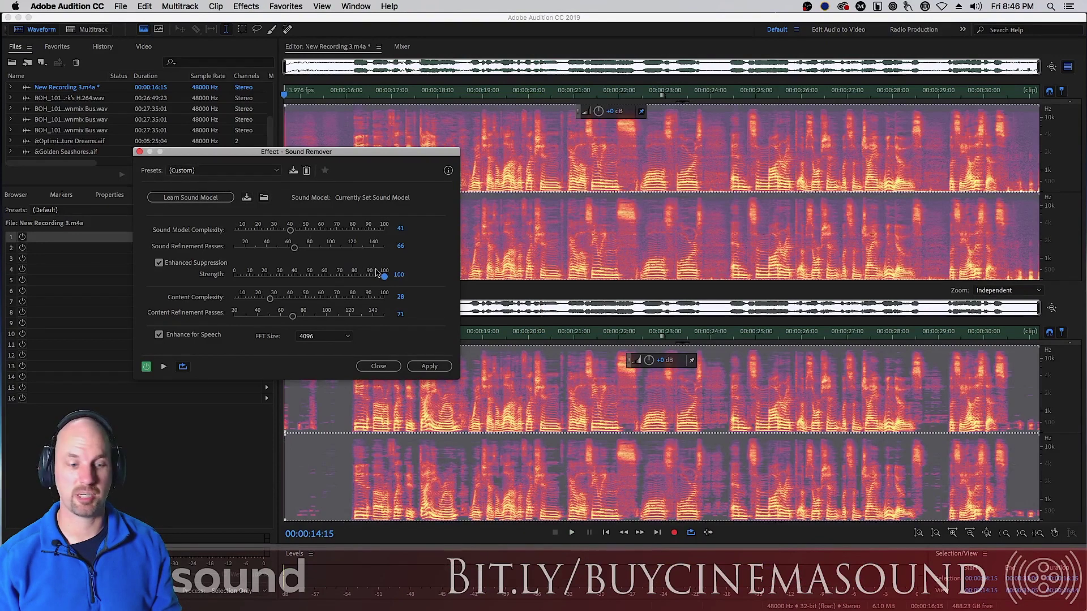
# Step: Reduce the suppression Strength to 28, switch Enhanced Suppression off and preview the opening of the recording
pyautogui.click(159, 262)
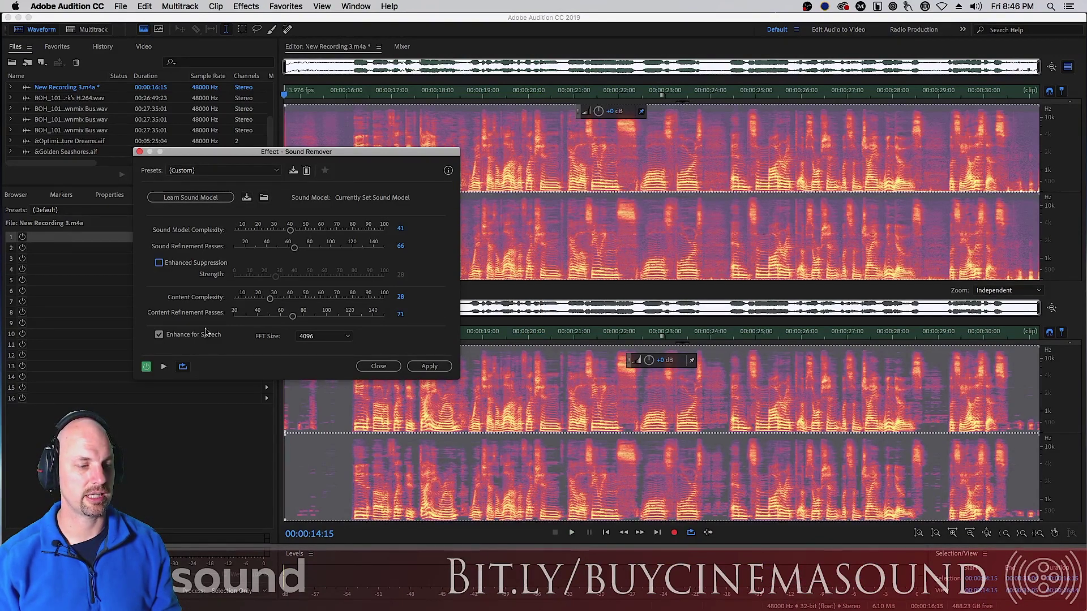
pyautogui.press('space')
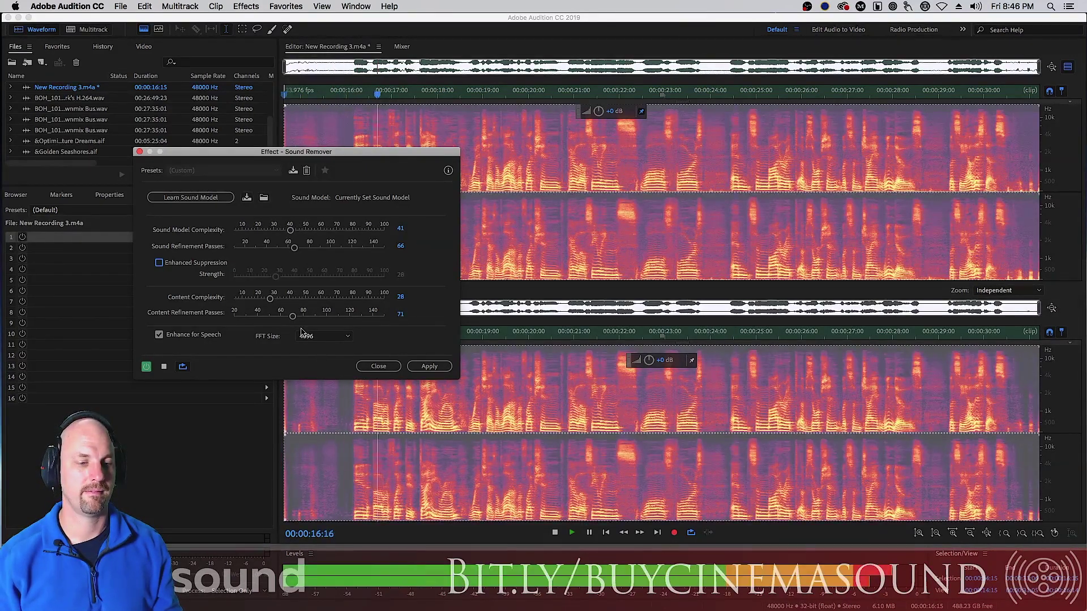
pyautogui.press('space')
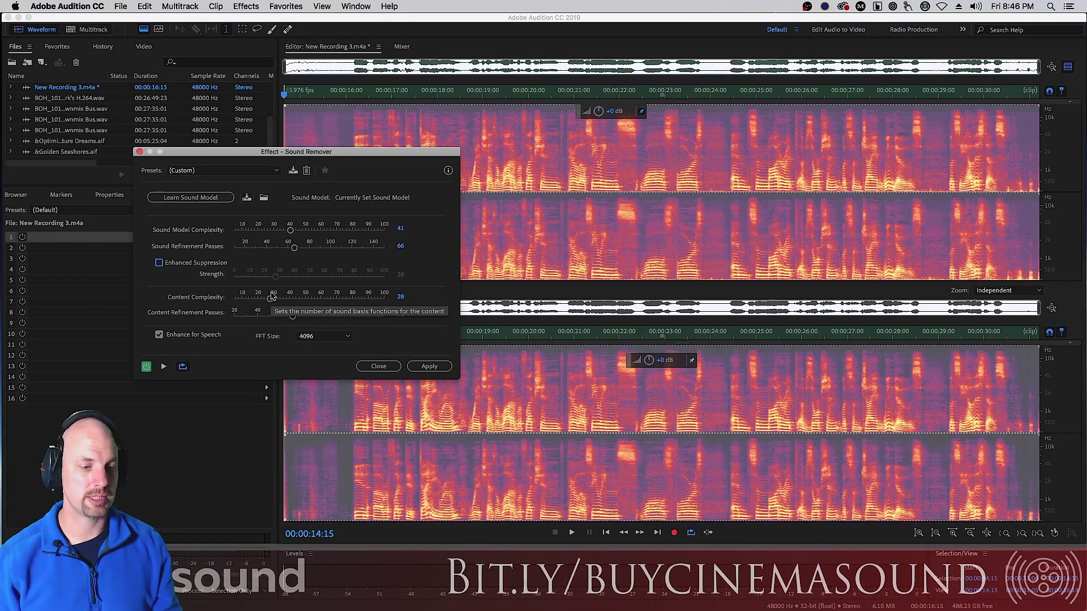
# Step: Preview the recording with Content Complexity at 100 and bring Content Complexity down to 60
pyautogui.moveTo(272, 297); pyautogui.dragTo(389, 303)
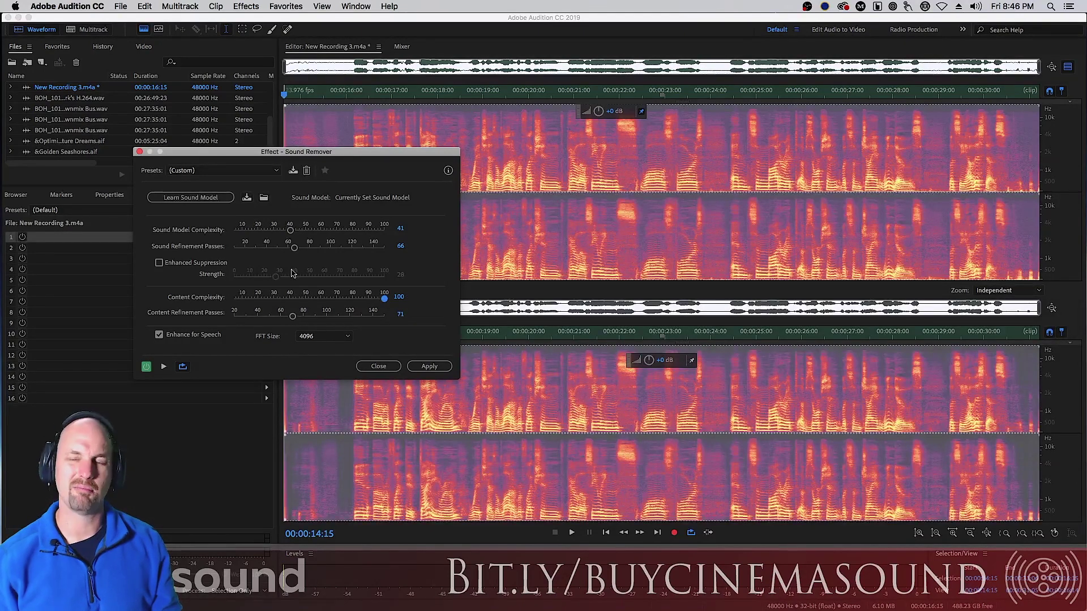
pyautogui.press('space')
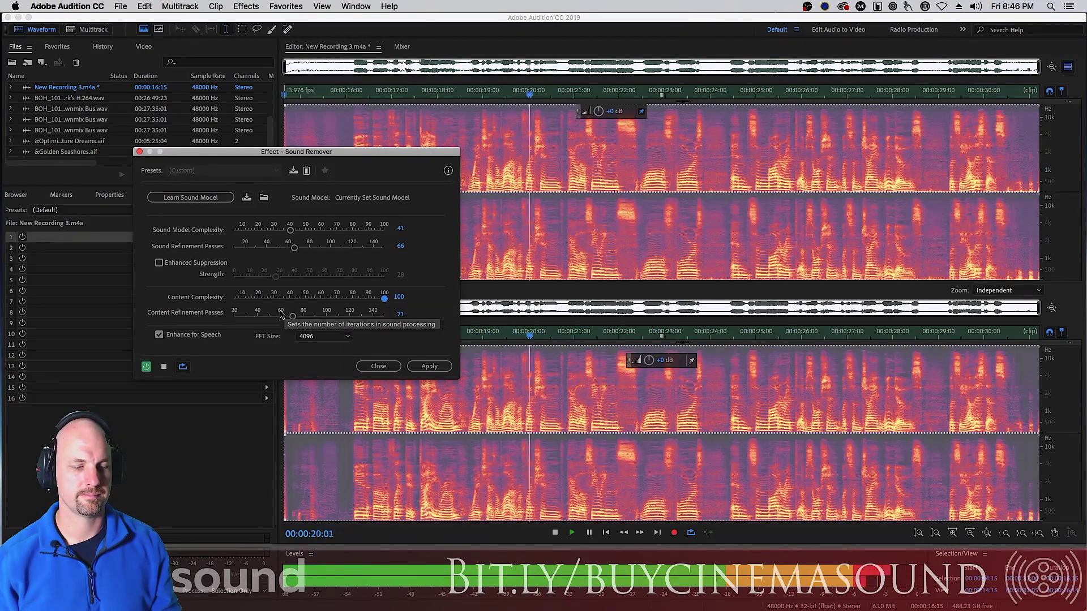
pyautogui.press('space')
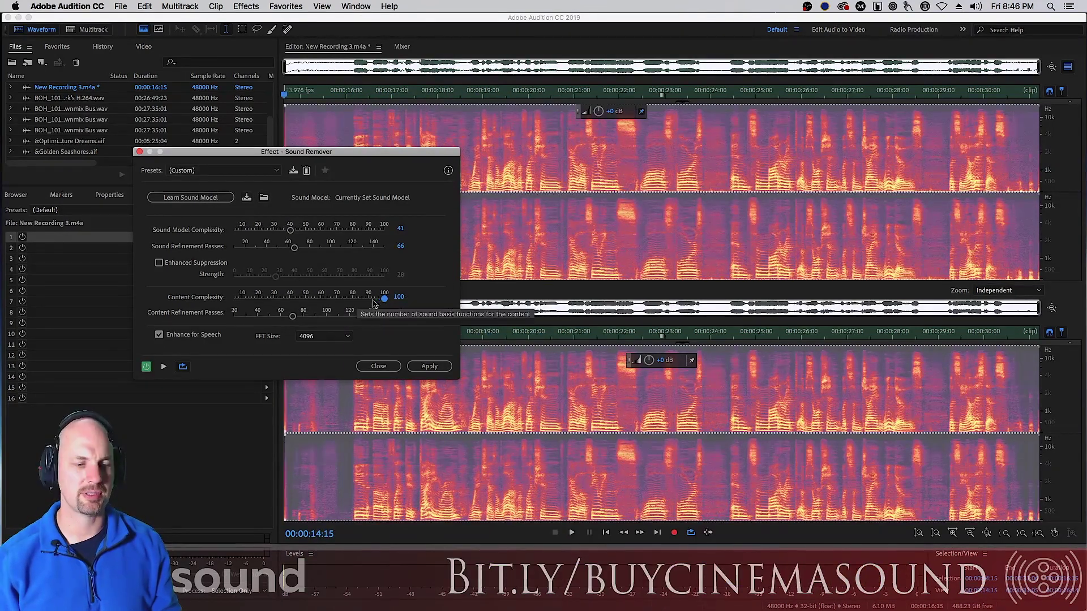
pyautogui.moveTo(384, 299); pyautogui.dragTo(320, 299)
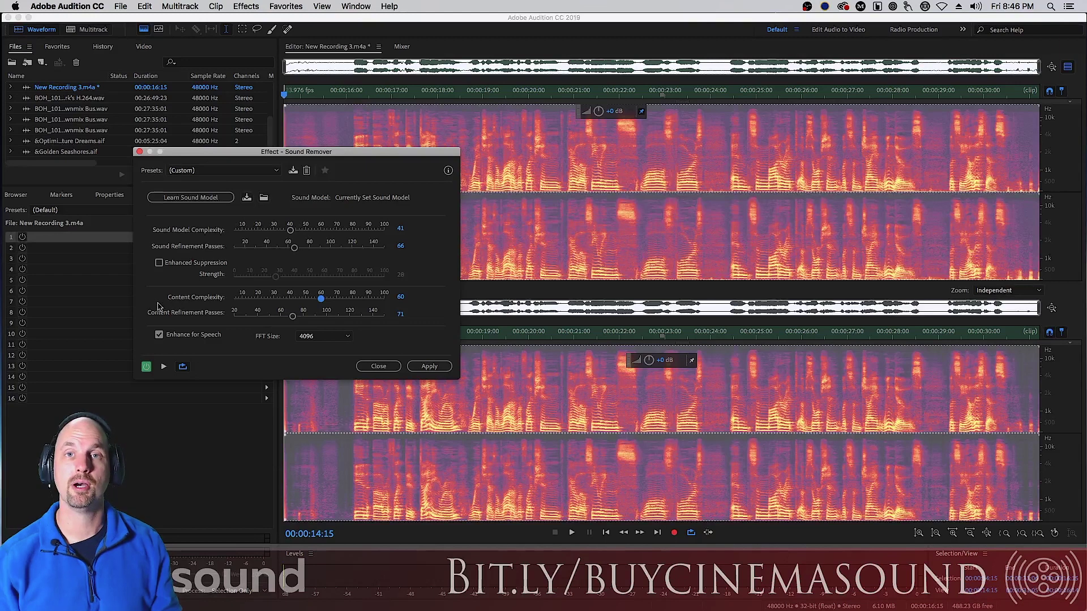
# Step: Raise Content Refinement Passes to 150 and preview the recording with that setting
pyautogui.moveTo(292, 317); pyautogui.dragTo(393, 339)
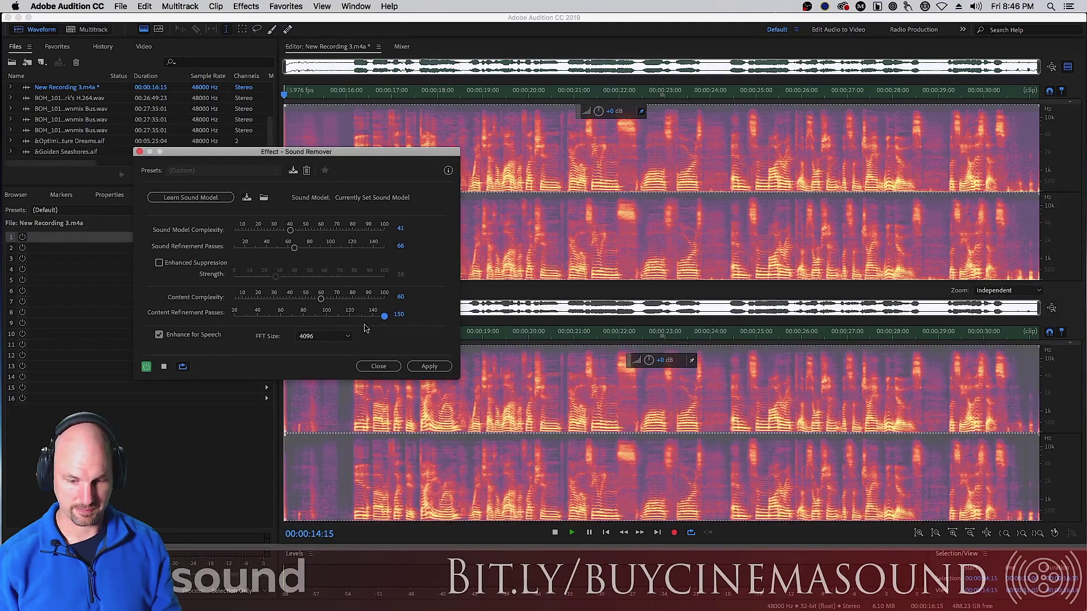
pyautogui.press('space')
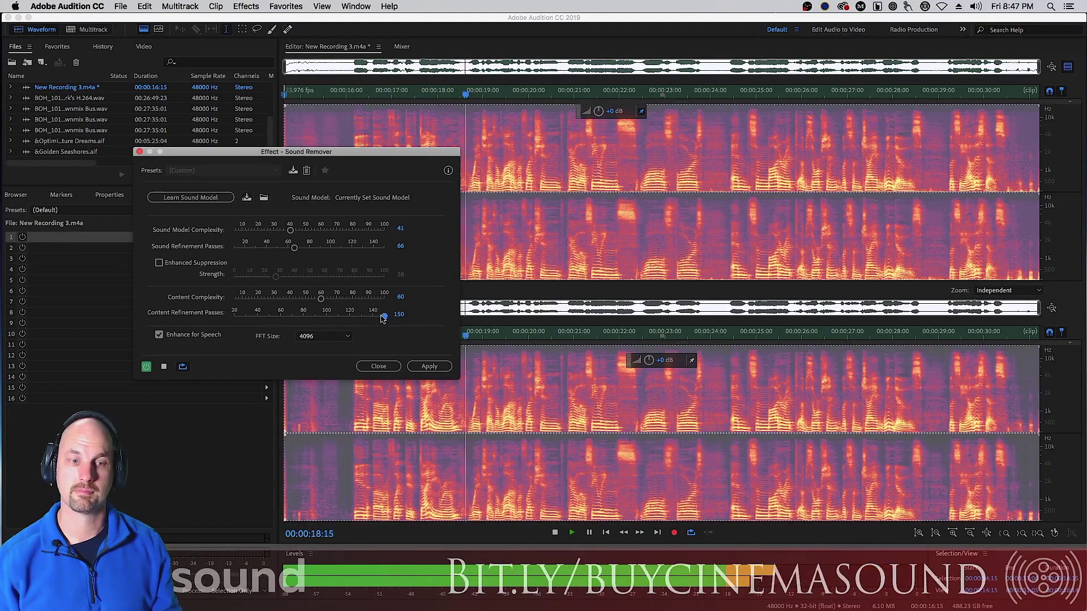
pyautogui.press('space')
# Step: Preview the recording with Content Refinement Passes at 20 and raise the passes to 84
pyautogui.moveTo(385, 315); pyautogui.dragTo(188, 310)
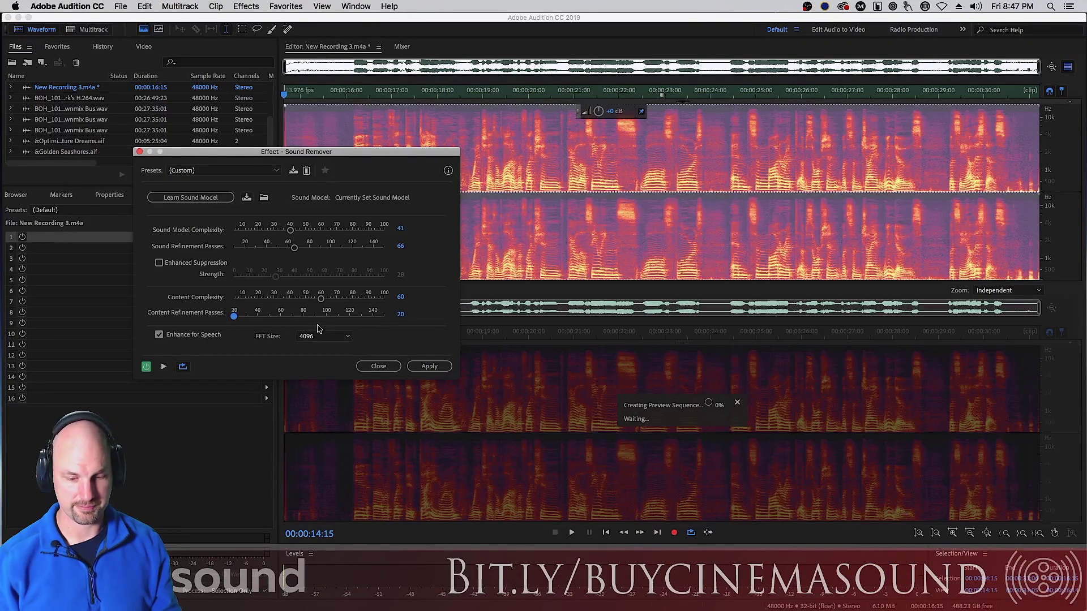
pyautogui.press('space')
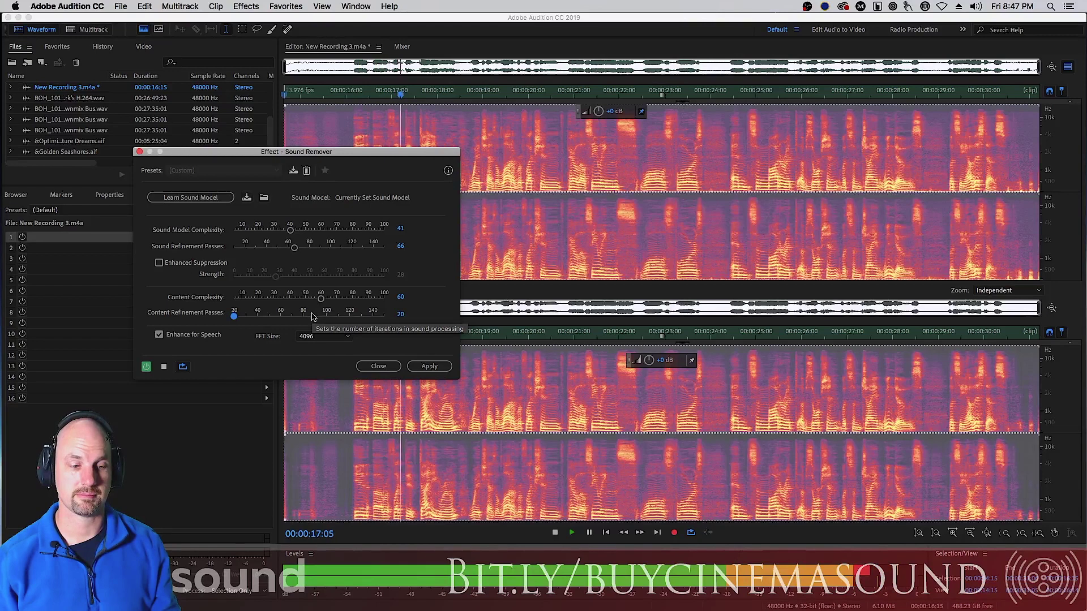
pyautogui.press('space')
pyautogui.moveTo(314, 317); pyautogui.dragTo(309, 320)
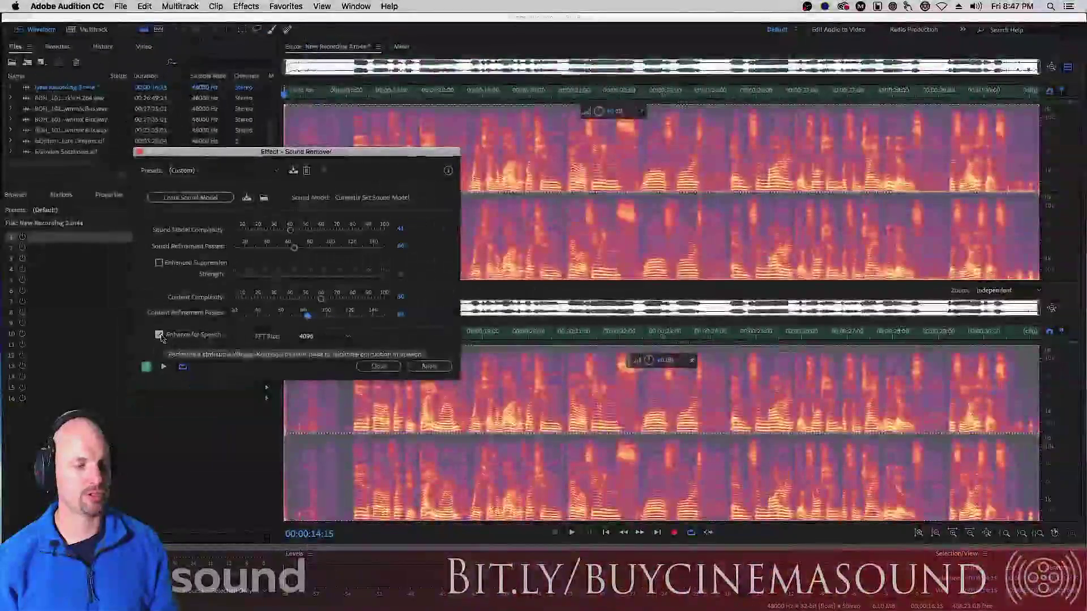
# Step: Preview the recording with Enhance for Speech turned off and turn the option back on
pyautogui.click(159, 335)
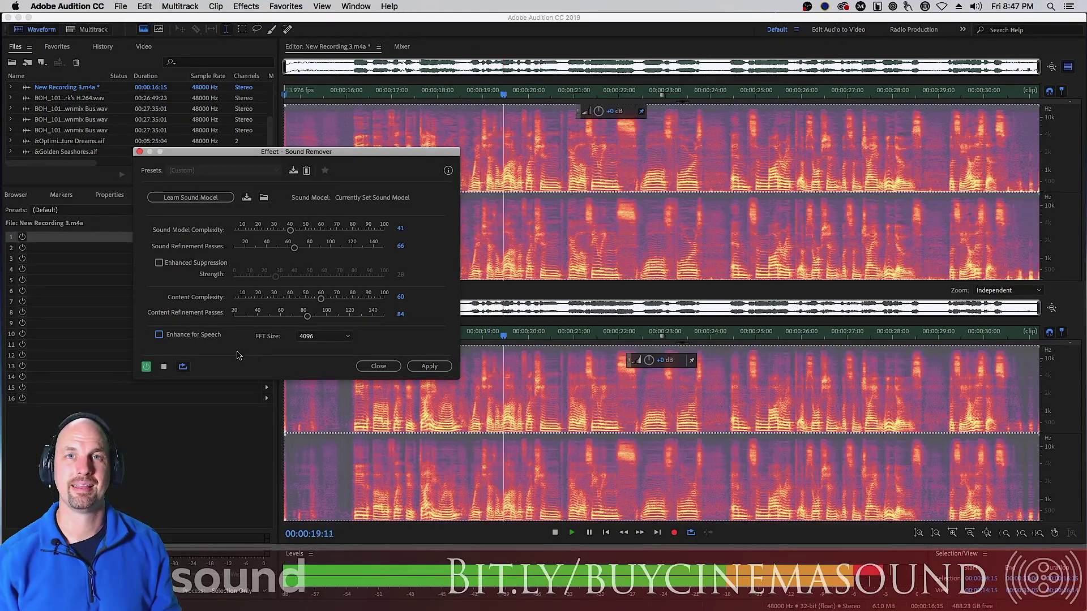
pyautogui.press('space')
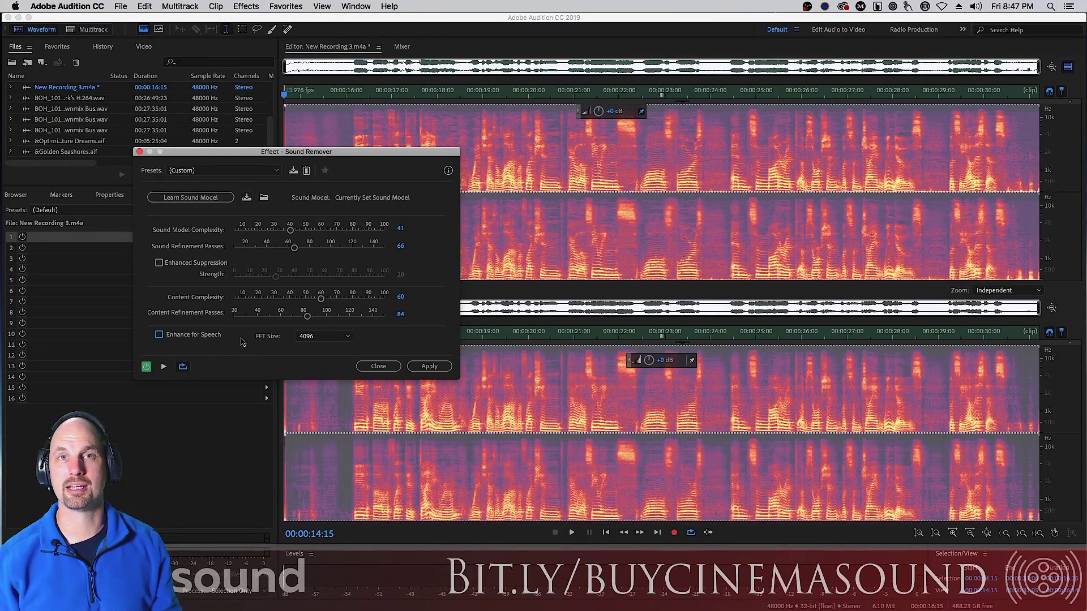
pyautogui.click(240, 339)
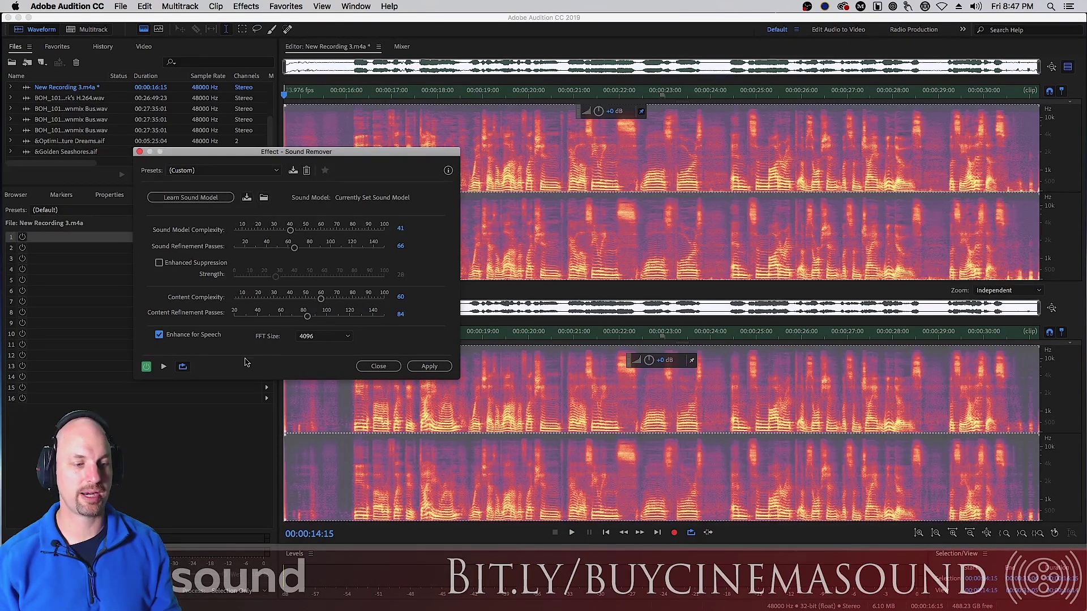